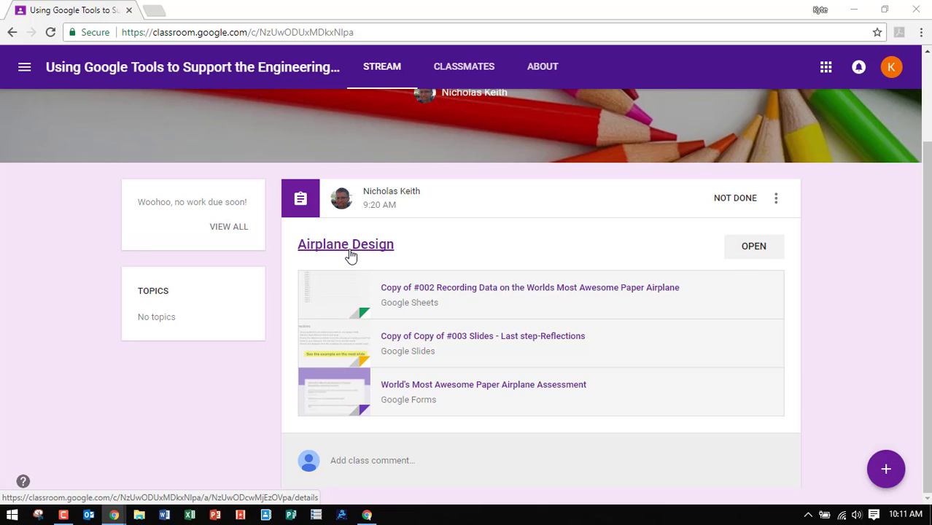
# Step: Open the Airplane Design assignment and its attached #001 Docs document on designing the world's most awesome paper airplane
pyautogui.click(753, 247)
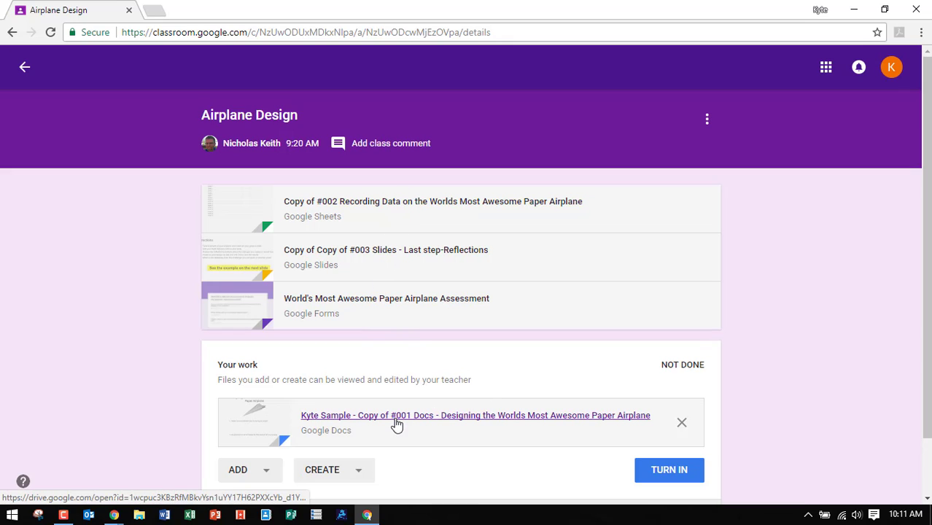
pyautogui.click(460, 415)
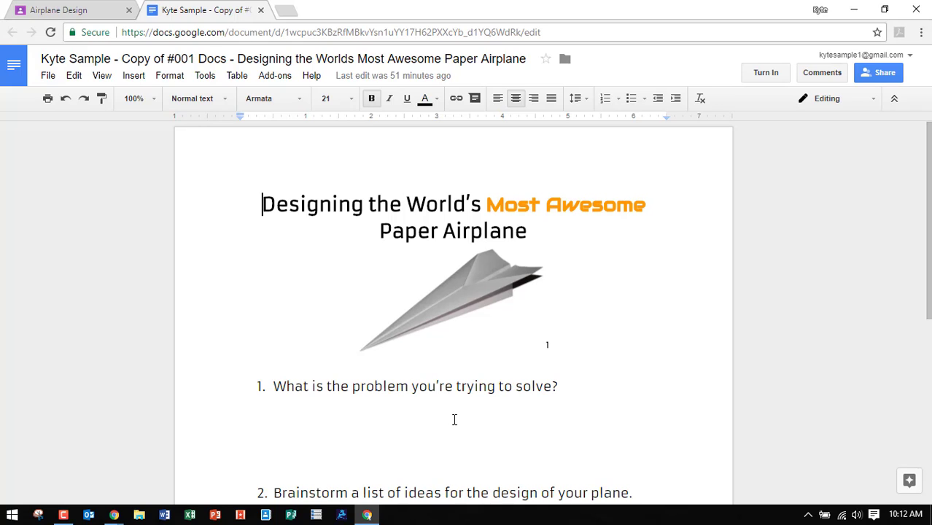
# Step: Look at the document's sharing options and close them without adding anyone
pyautogui.click(878, 77)
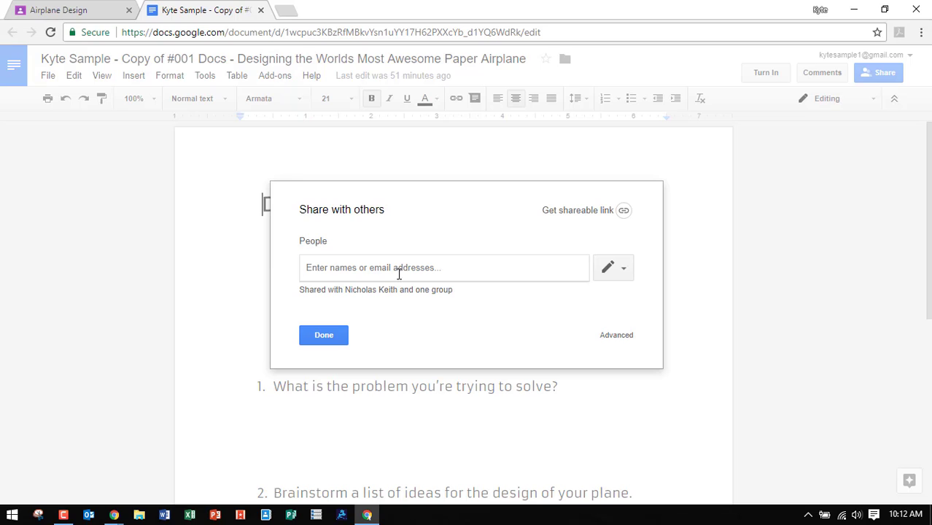
pyautogui.write('f')
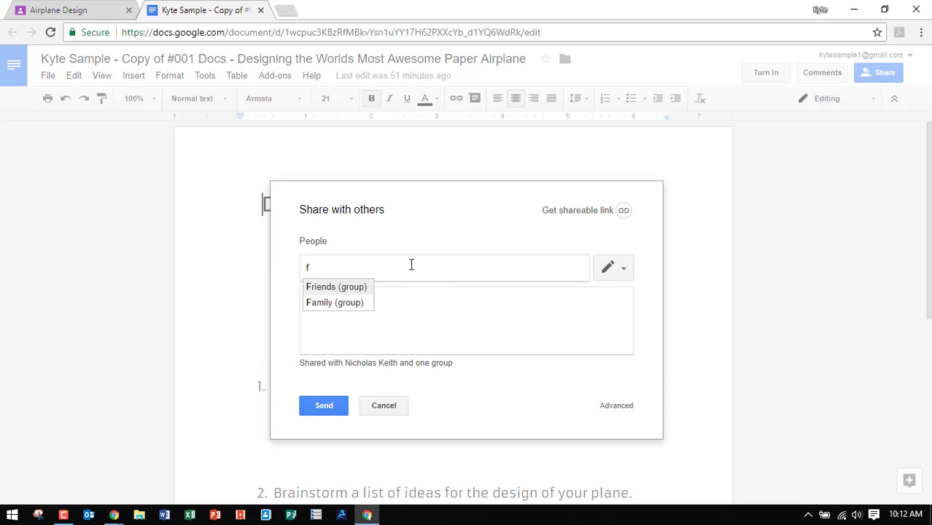
pyautogui.press('BackSpace')
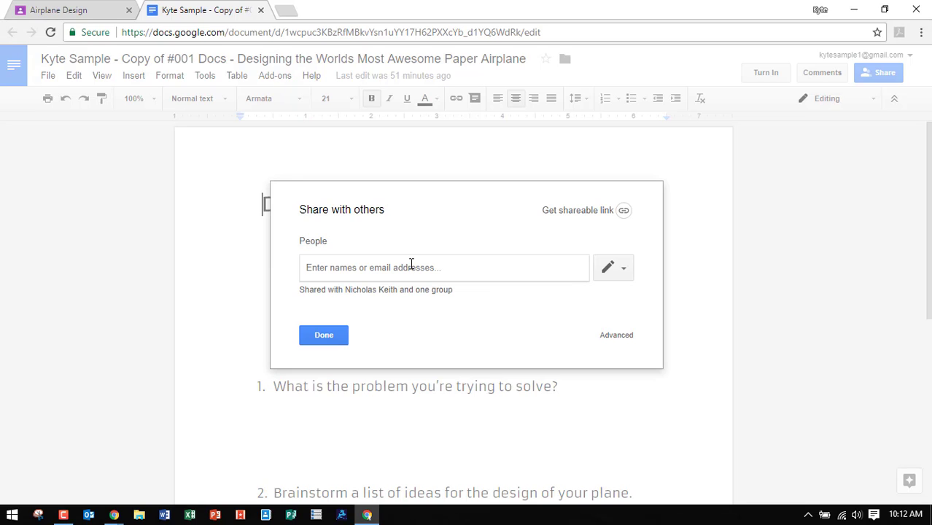
pyautogui.click(333, 339)
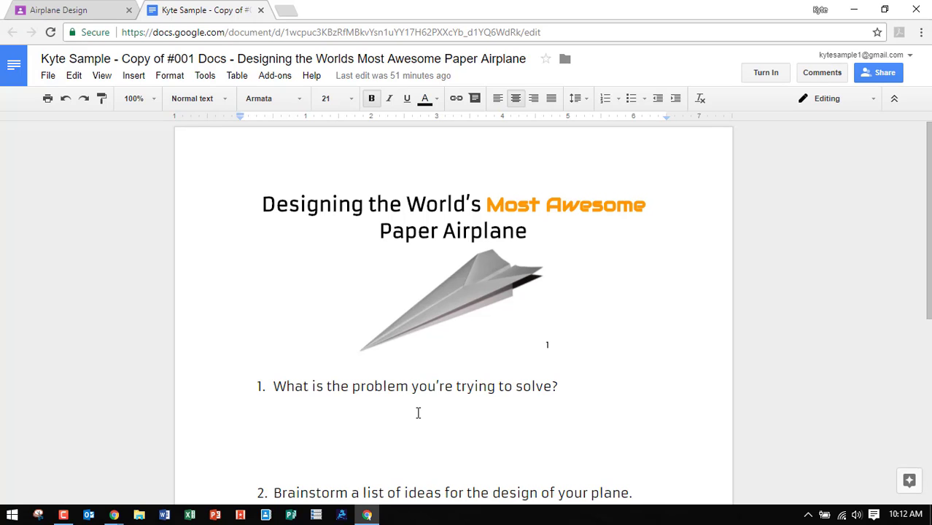
# Step: Answer question 1 with "Build a paper airplane that can fly the farthest distance possible using only the materials provided."
pyautogui.scroll(-2, 418, 413)
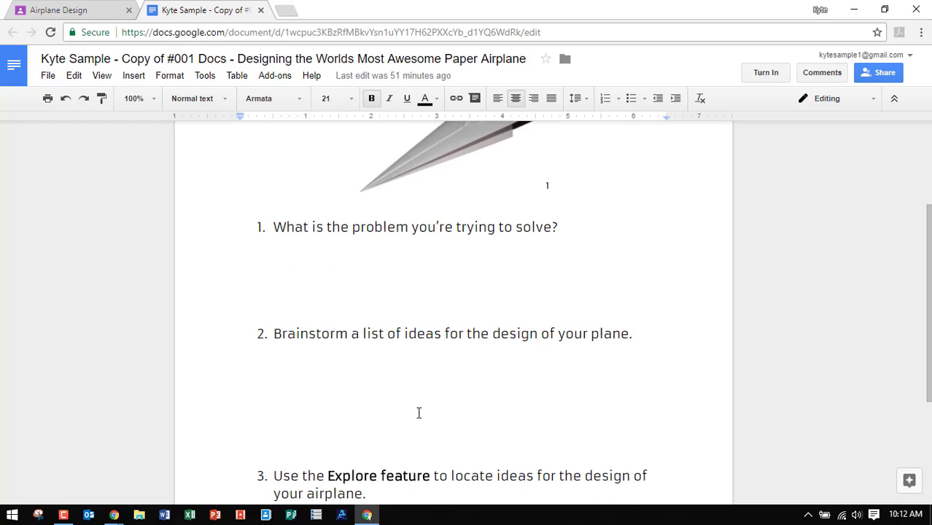
pyautogui.click(571, 233)
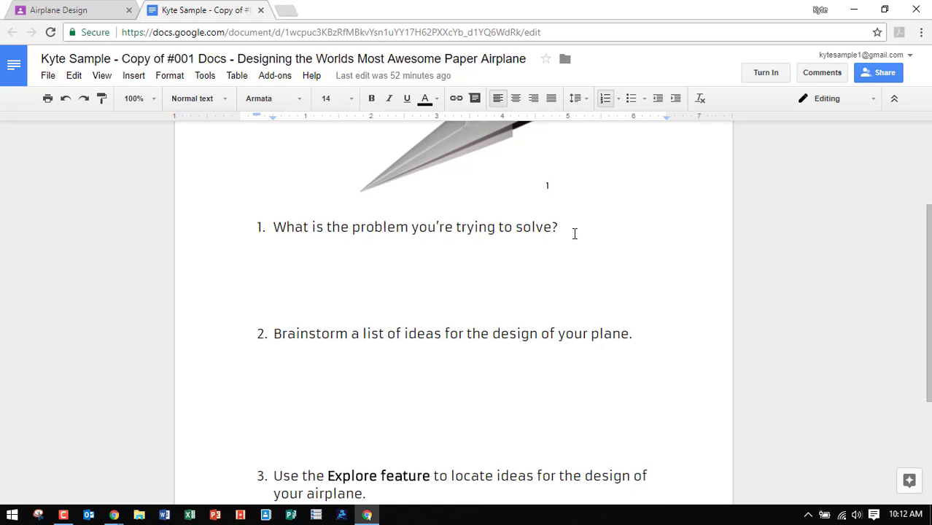
pyautogui.press('Return')
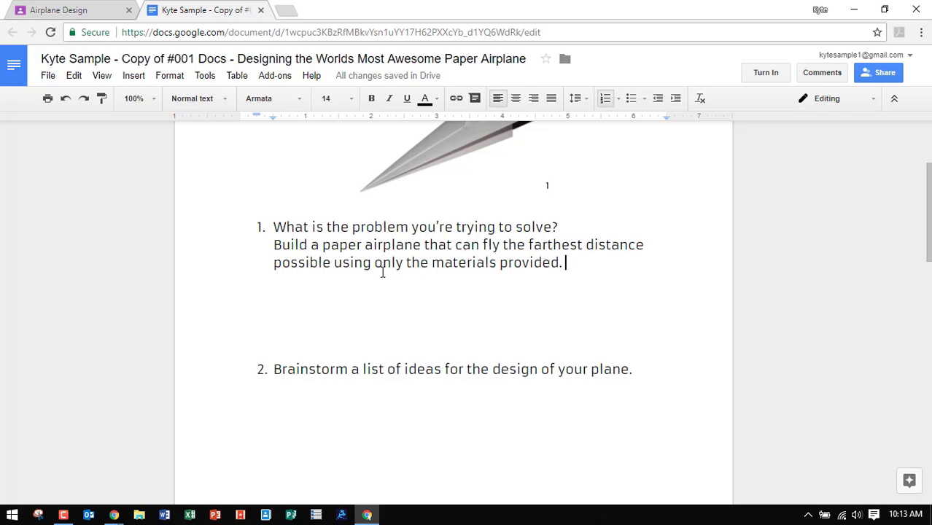
pyautogui.moveTo(375, 262); pyautogui.dragTo(496, 264)
pyautogui.click(561, 264)
# Step: Under question 2, list "Needs to be straight.", "Pointed nose", "Flaps in the back?", "Circular paper airplane?" and "I've seen people tear flaps in the wings."
pyautogui.scroll(-3, 548, 270)
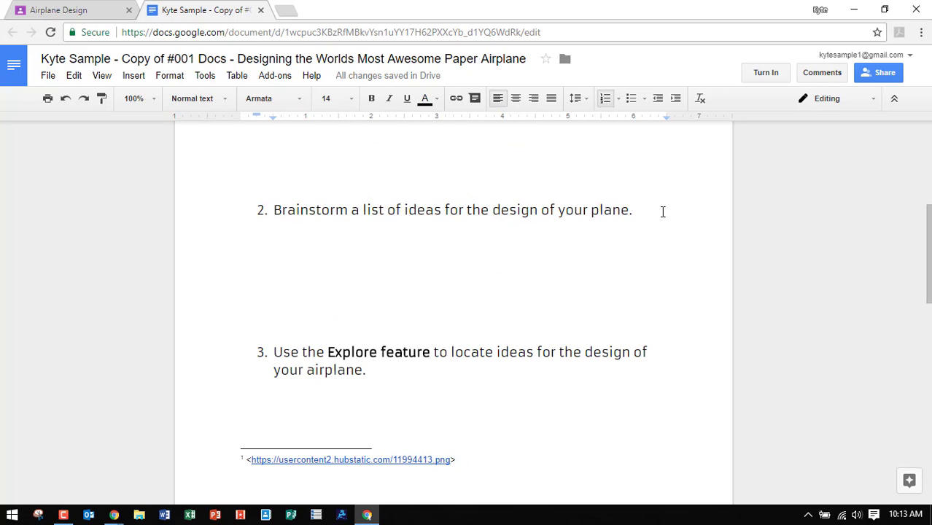
pyautogui.click(661, 212)
pyautogui.hotkey('shift', 'Return')
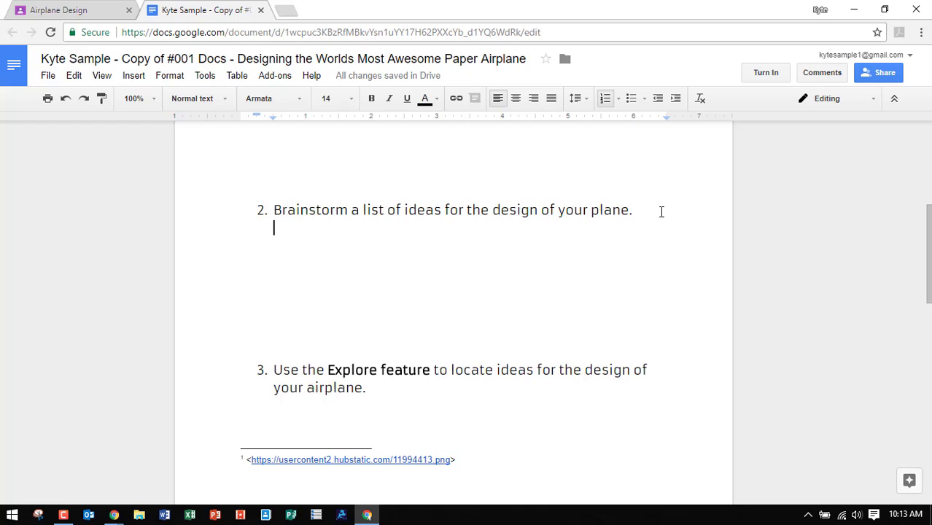
pyautogui.write('Needs to be straight.')
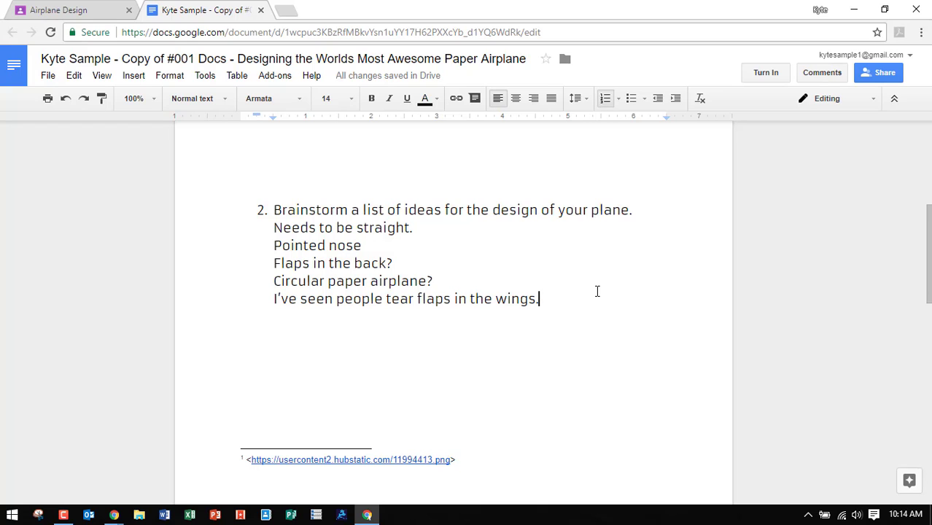
# Step: Use the Explore feature at question 3 to search for "paper airplane" and show the image results
pyautogui.scroll(2, 596, 291)
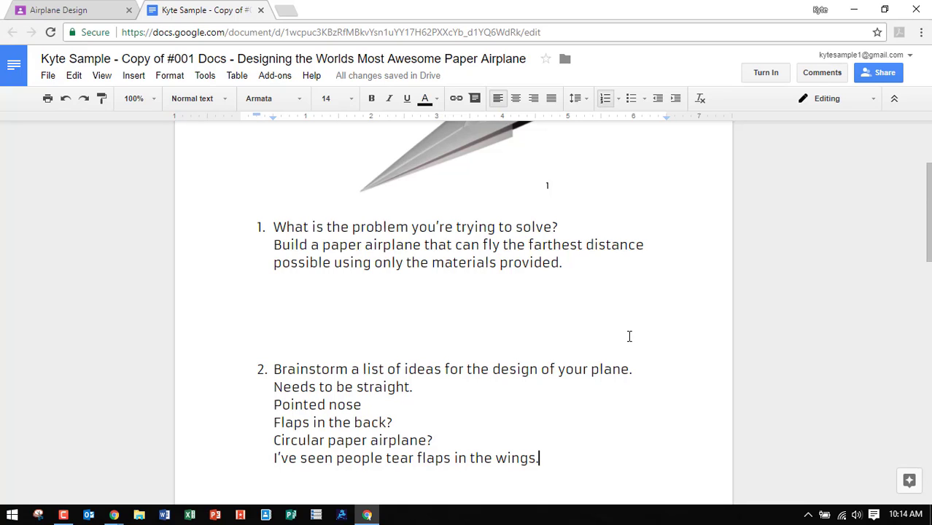
pyautogui.scroll(-2, 628, 336)
pyautogui.scroll(-4, 628, 336)
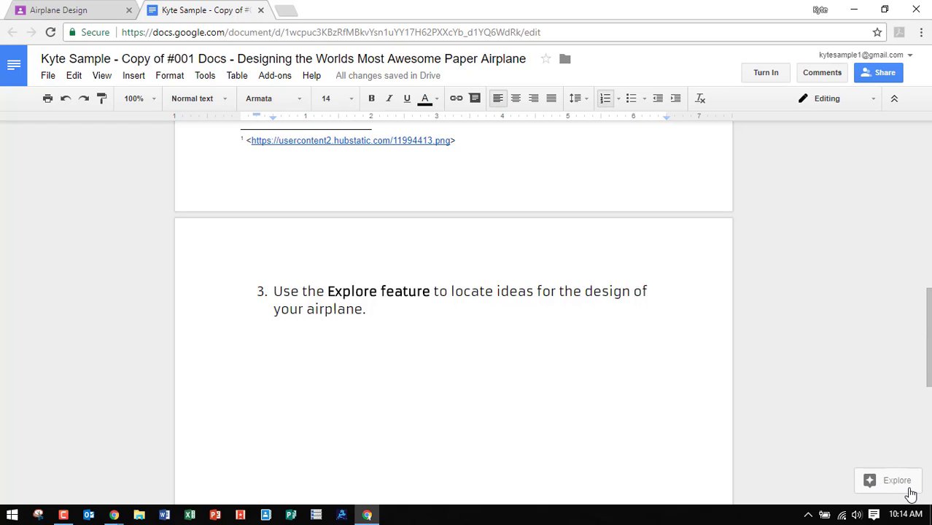
pyautogui.click(910, 494)
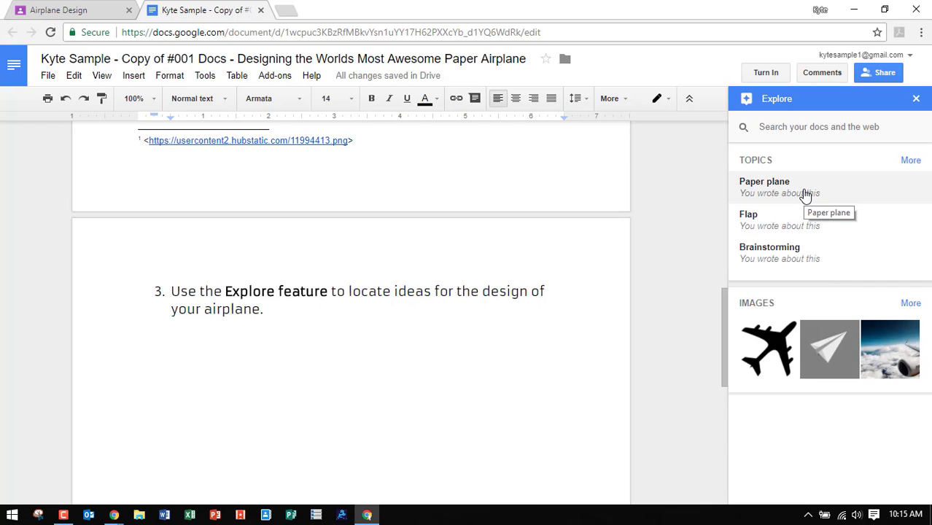
pyautogui.click(801, 131)
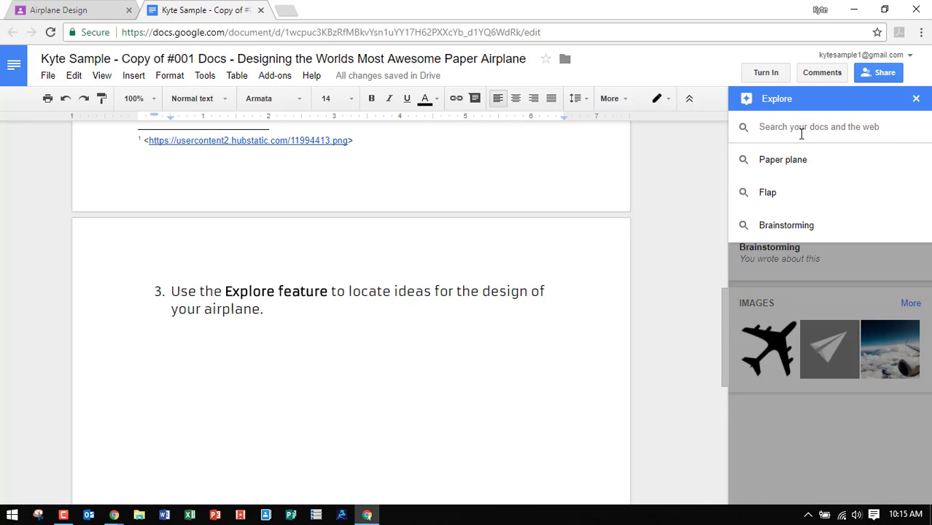
pyautogui.write('paper airplane')
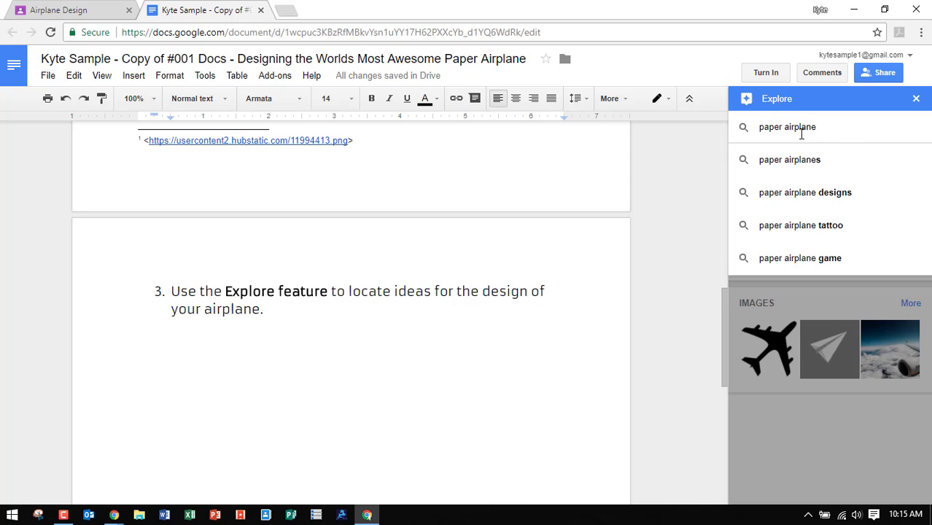
pyautogui.press('Return')
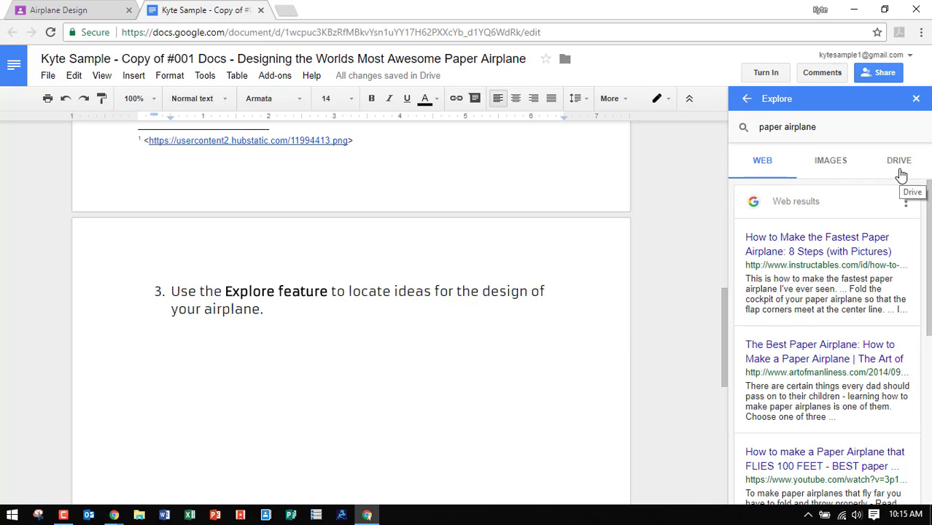
pyautogui.click(832, 170)
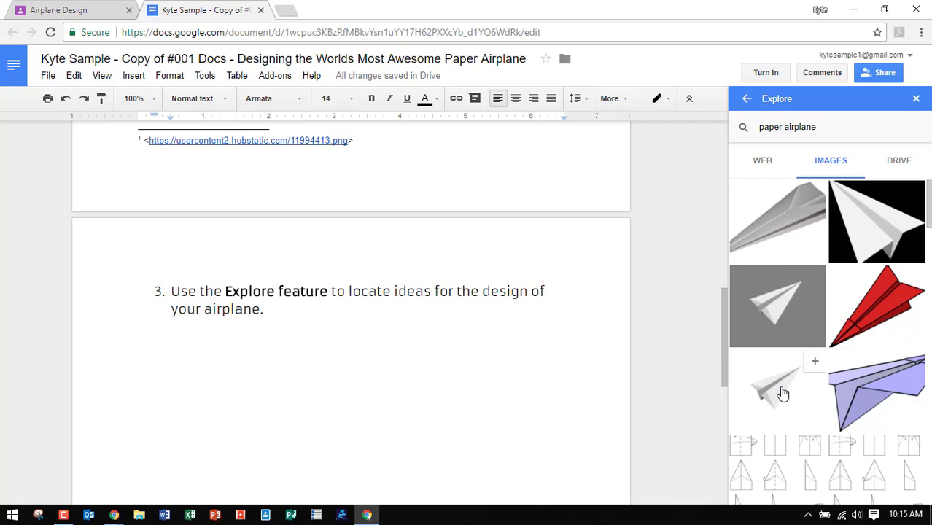
# Step: Insert the small white plane image, the folding diagram and the folded-plane photo from the Explore results below question 3
pyautogui.moveTo(782, 393); pyautogui.dragTo(191, 359)
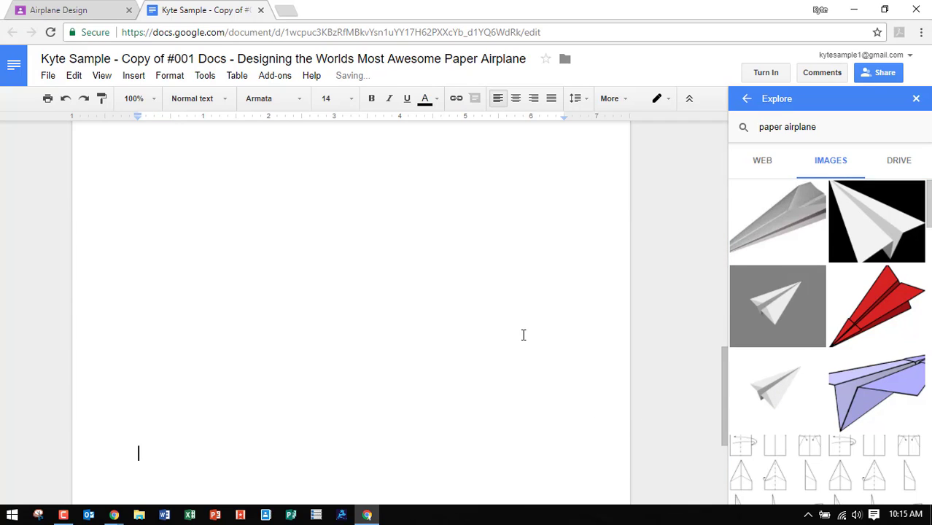
pyautogui.scroll(-3, 422, 291)
pyautogui.scroll(-2, 804, 331)
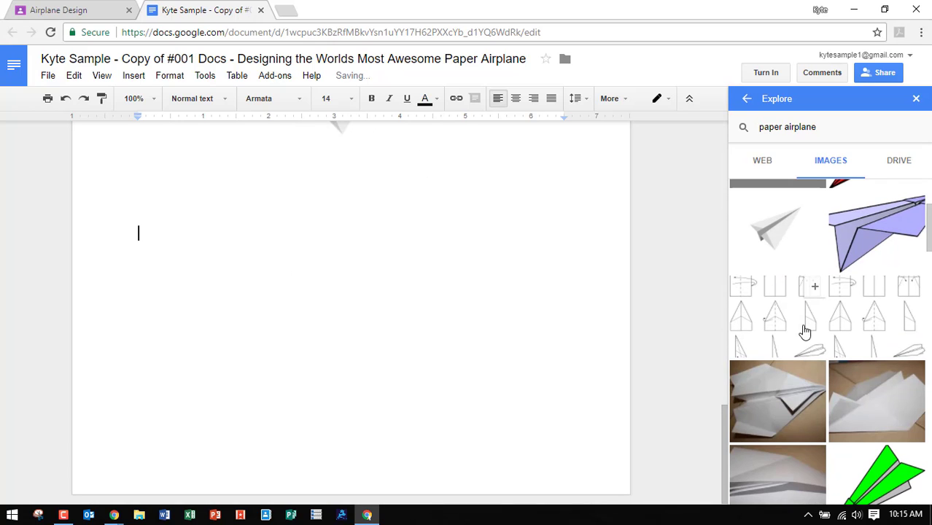
pyautogui.moveTo(804, 332); pyautogui.dragTo(247, 439)
pyautogui.scroll(3, 226, 307)
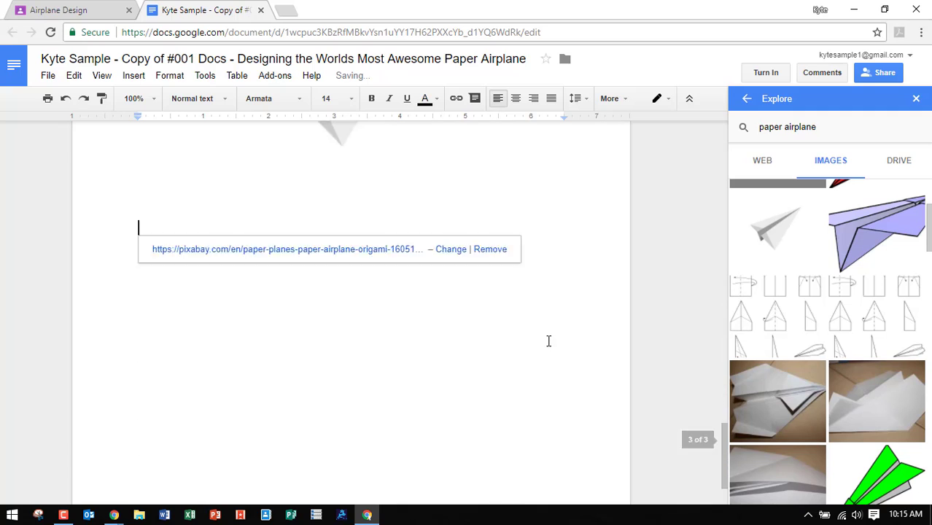
pyautogui.scroll(-4, 766, 365)
pyautogui.moveTo(794, 343); pyautogui.dragTo(196, 286)
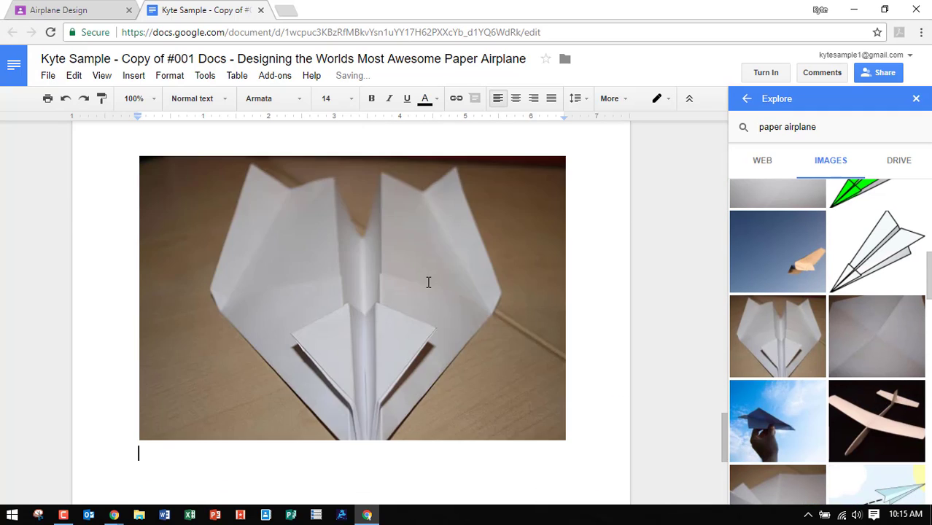
pyautogui.scroll(-2, 429, 282)
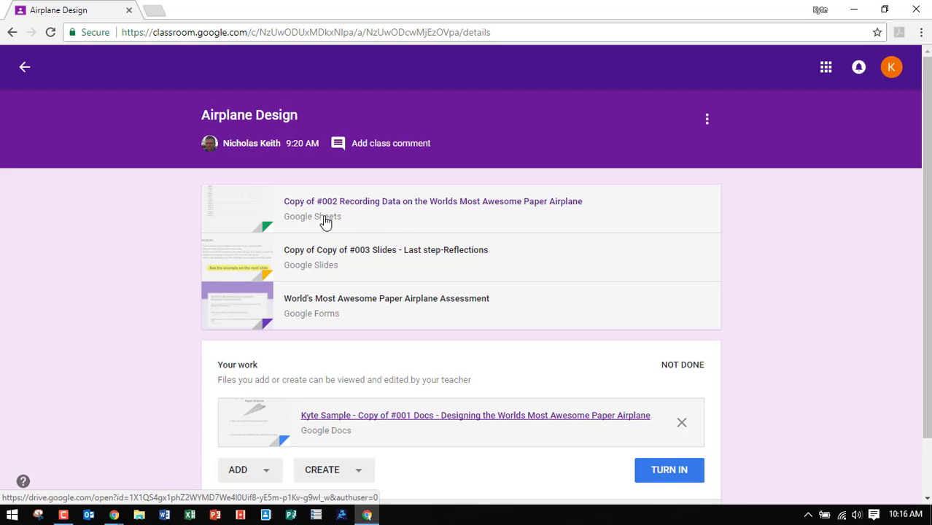
# Step: Open the assignment's #002 Recording Data spreadsheet and enter attempts: Group 1 92, 130, 145; Group 2 143, 74, 150; Group 3 51, 73, 83
pyautogui.click(404, 207)
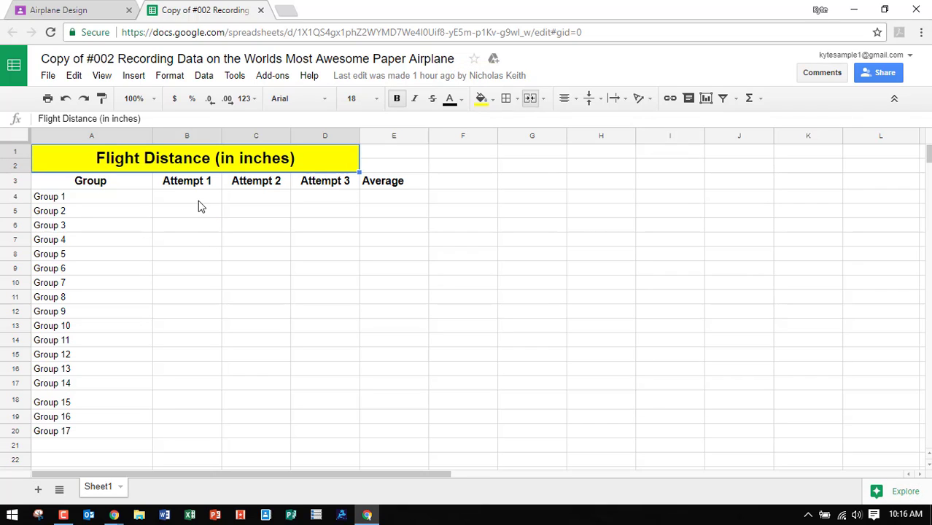
pyautogui.click(199, 203)
pyautogui.click(241, 203)
pyautogui.click(322, 204)
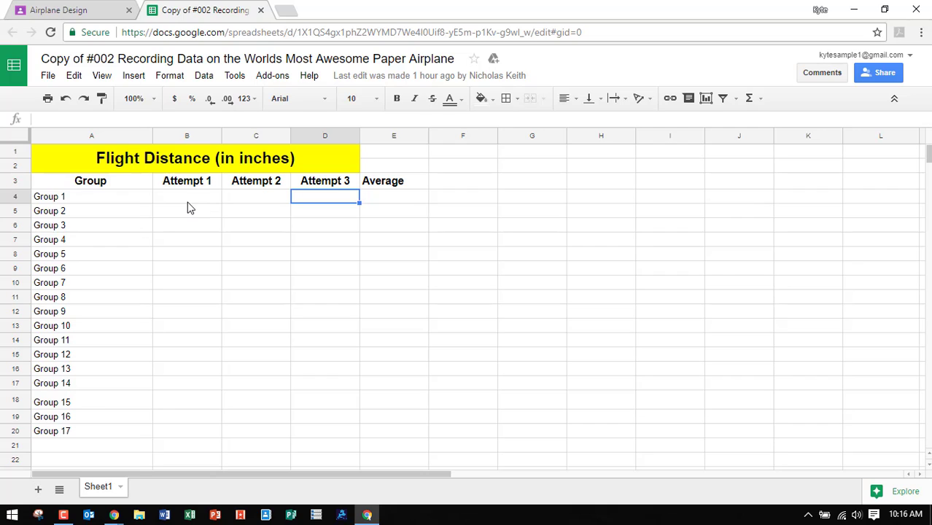
pyautogui.click(189, 205)
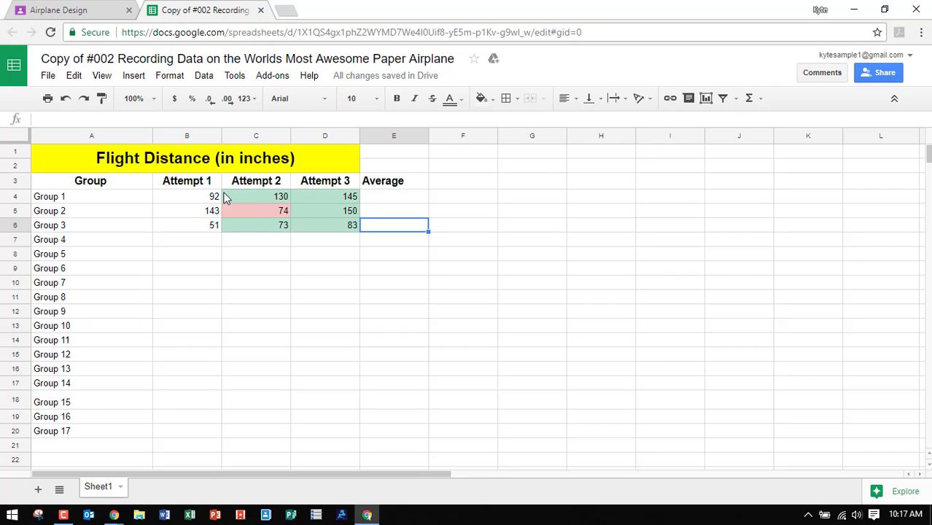
# Step: Calculate Group 1's average flight distance in E4 with the formula =average(B4:D4)
pyautogui.click(409, 197)
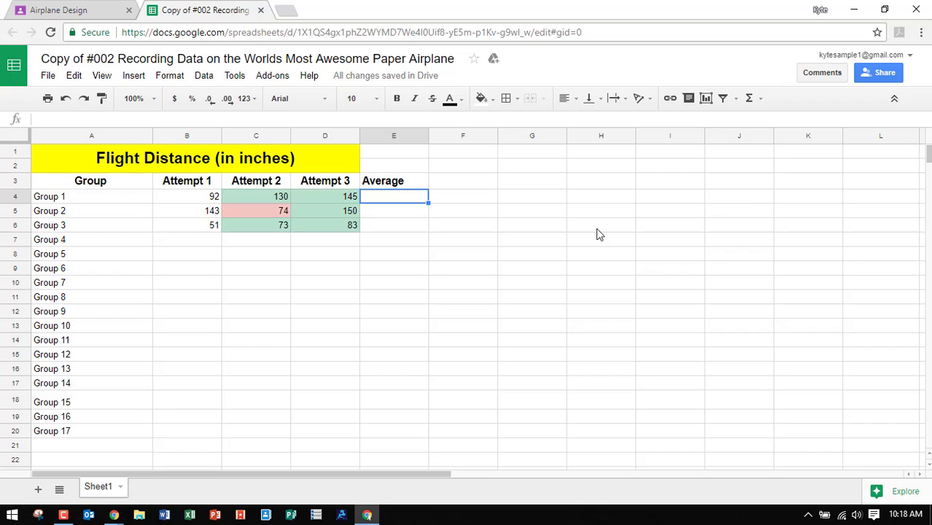
pyautogui.write('=averag')
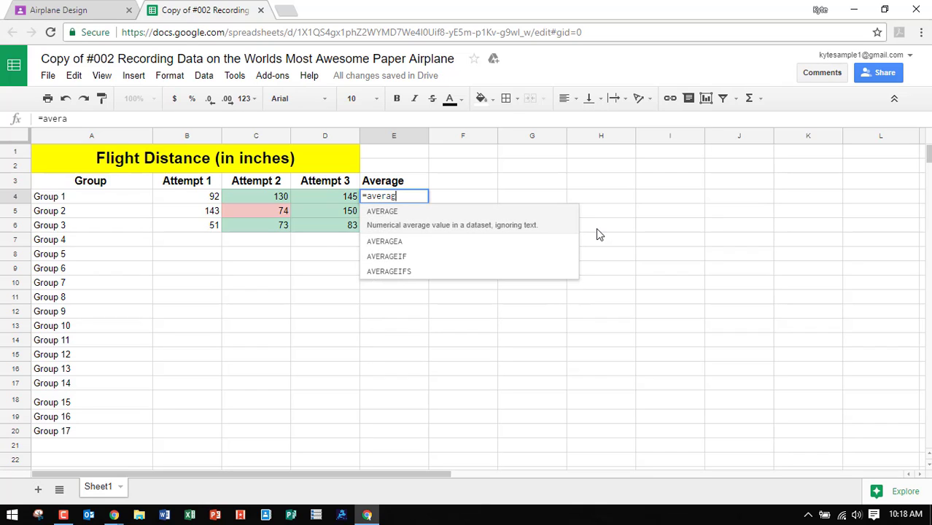
pyautogui.write('e(')
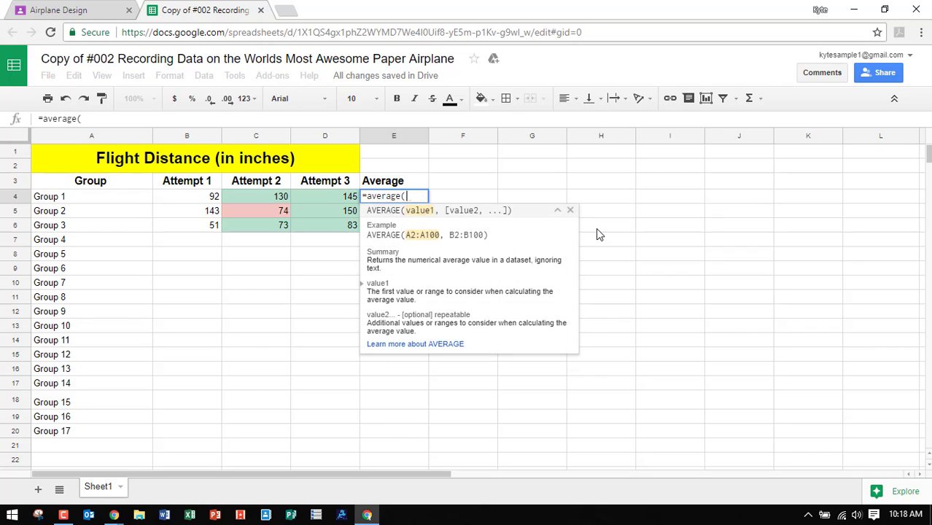
pyautogui.moveTo(215, 199); pyautogui.dragTo(324, 202)
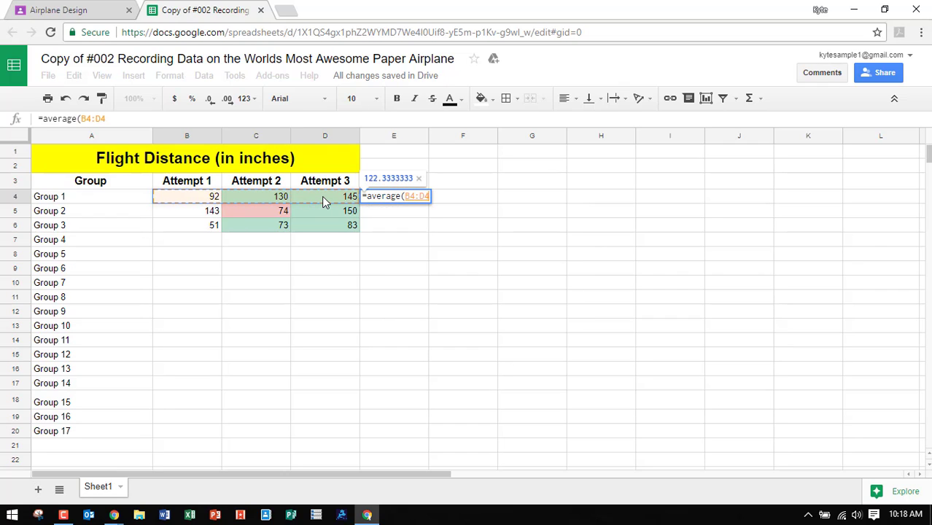
pyautogui.write(')')
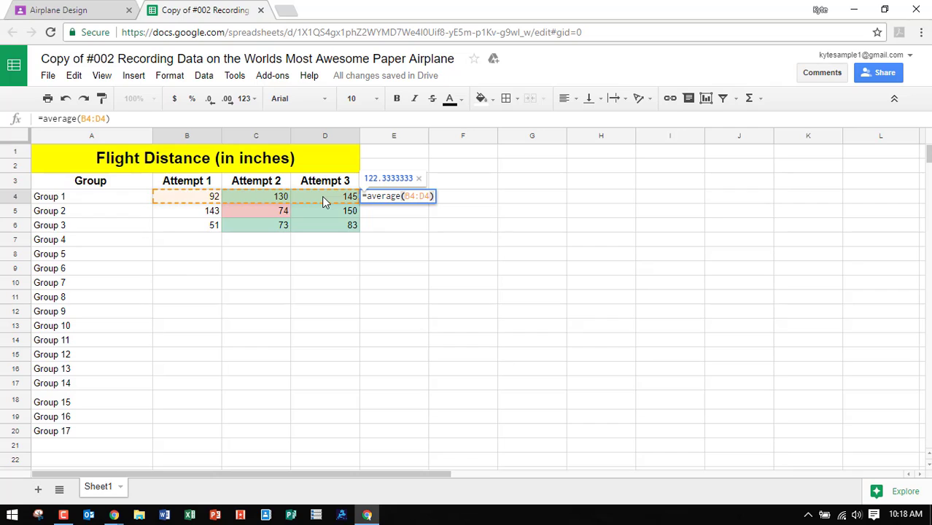
pyautogui.press('Return')
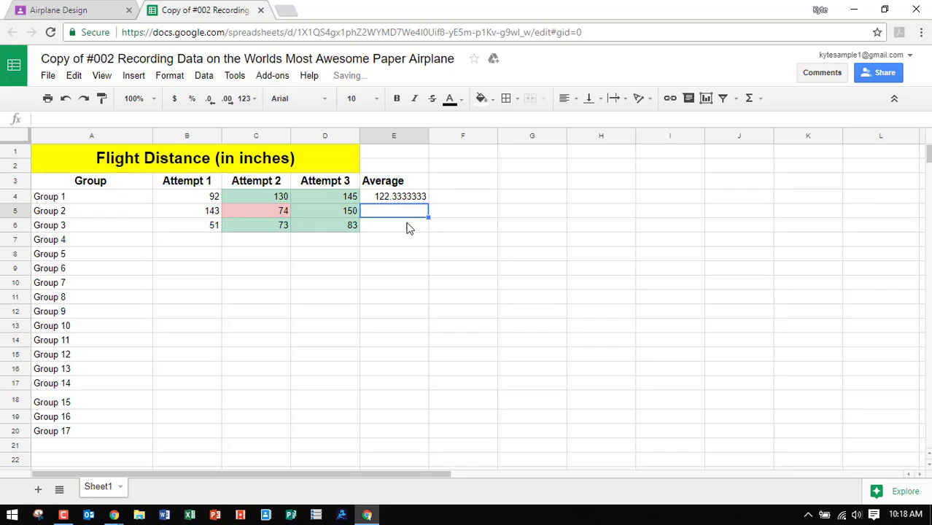